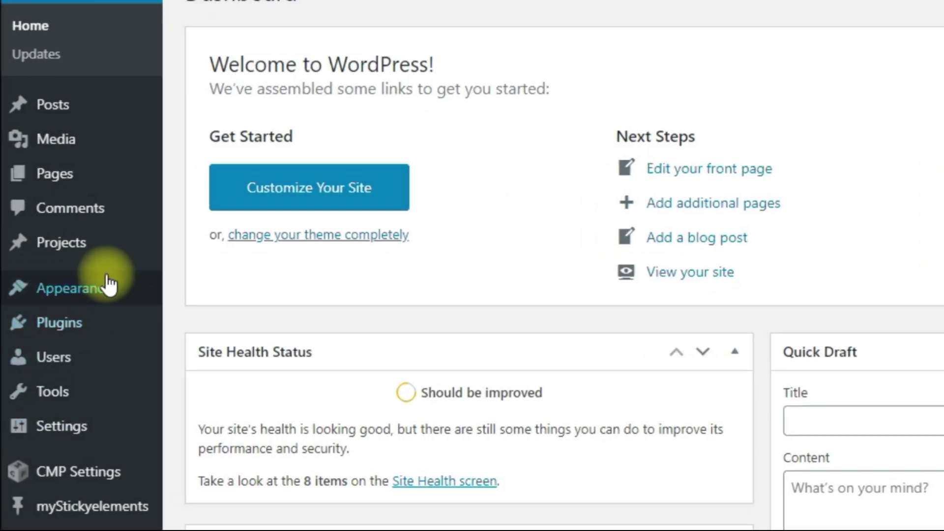
Step: Find the UpdraftPlus WordPress Backup Plugin by searching new plugins for "updraft", and install and activate it
mouse_move(59, 358)
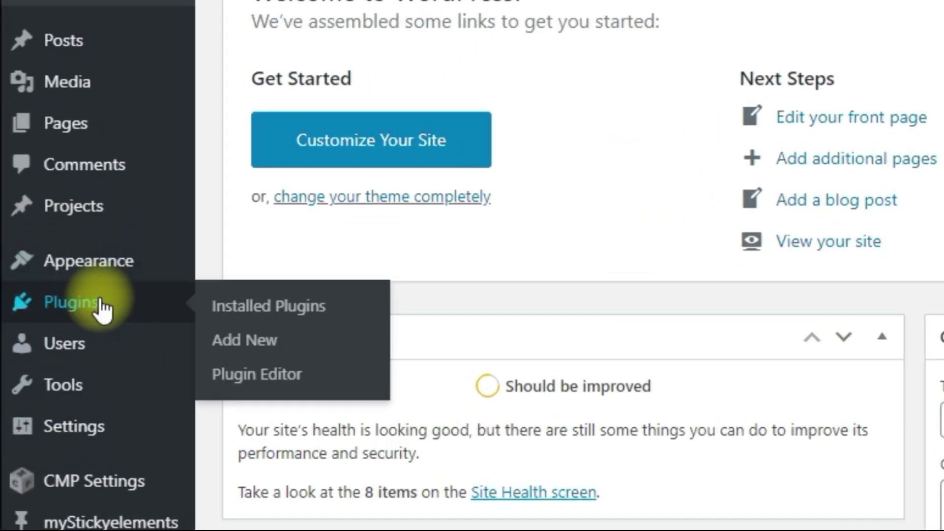
click(222, 342)
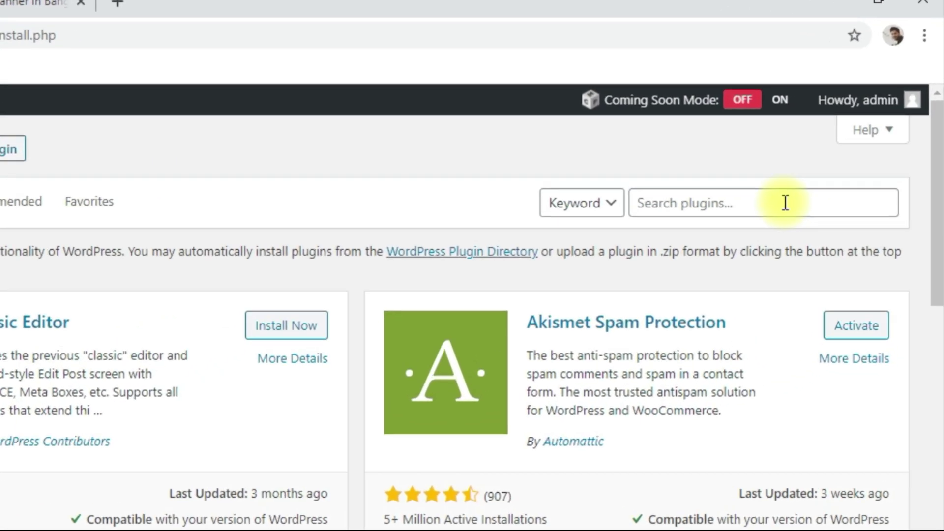
click(828, 169)
text(updraft)
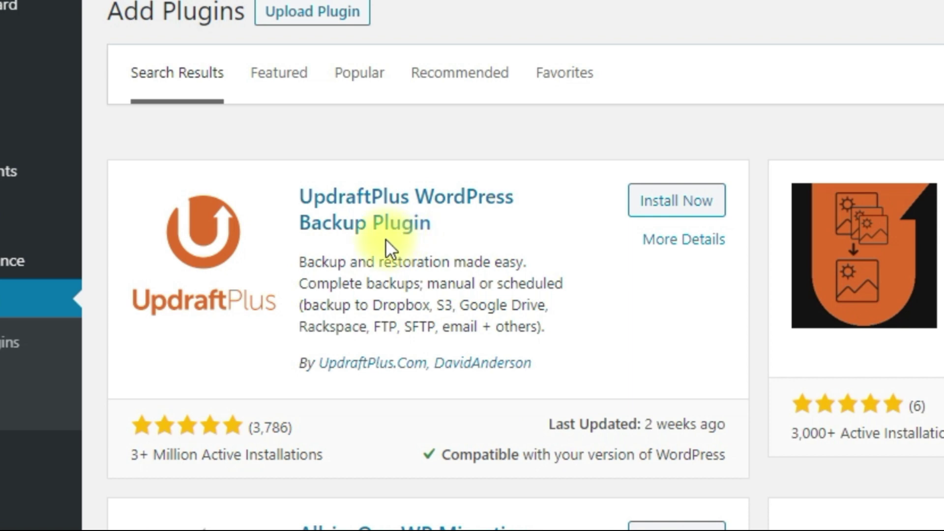
click(707, 212)
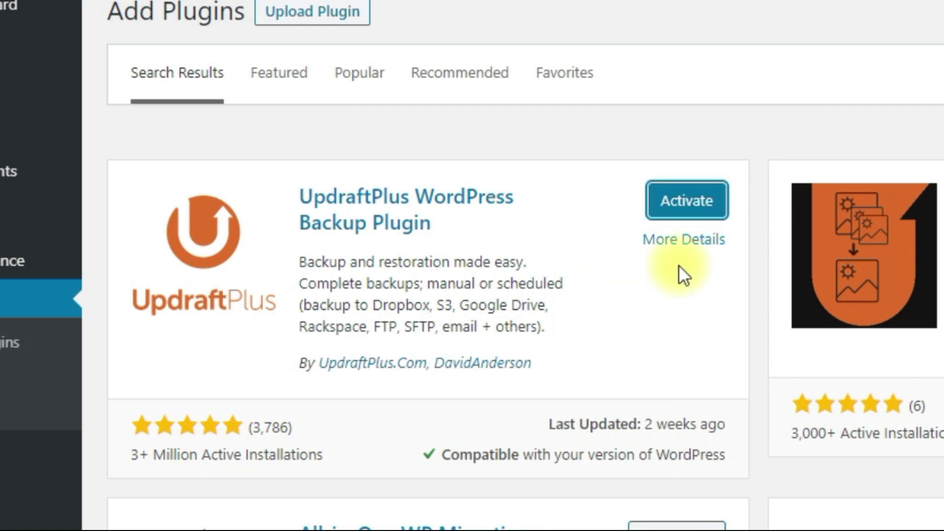
click(709, 202)
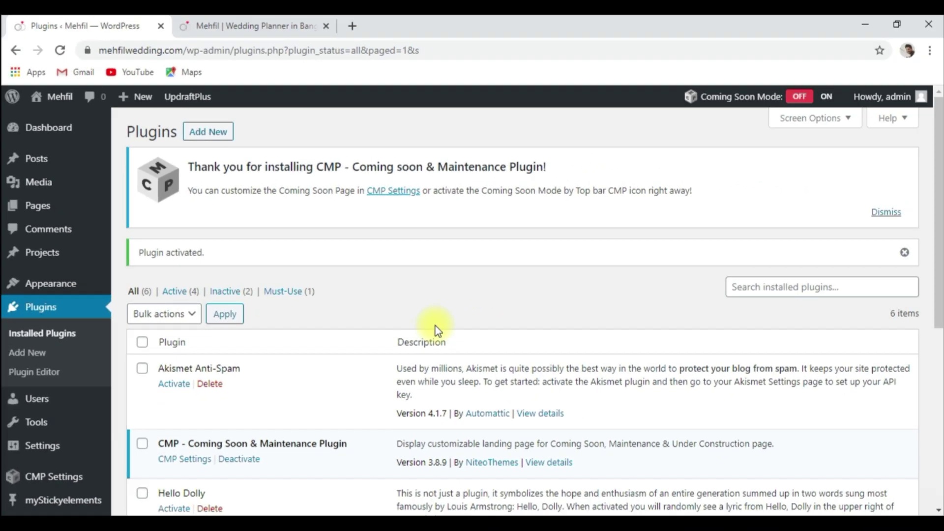
Step: From the UpdraftPlus settings, run a new backup including database and files, allowing only manual deletion, and check the existing backups
scroll(453, 327, down, 5)
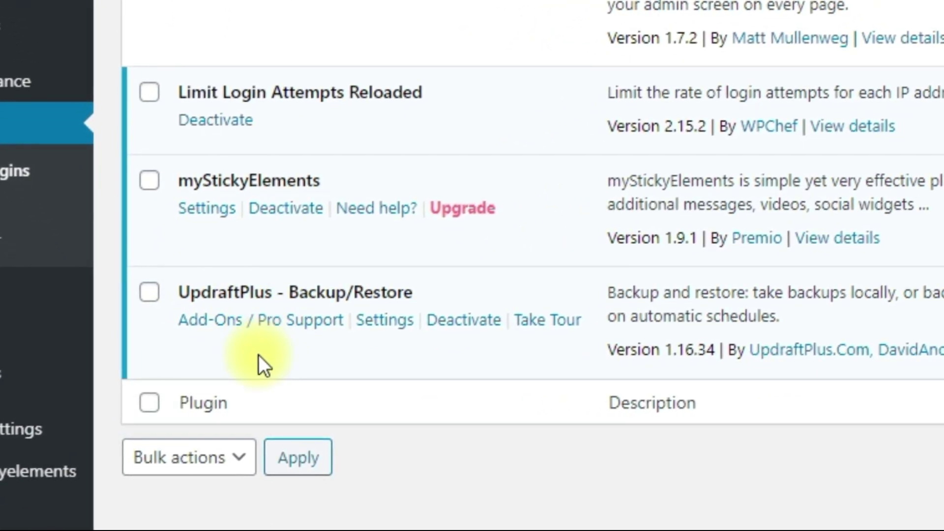
click(401, 318)
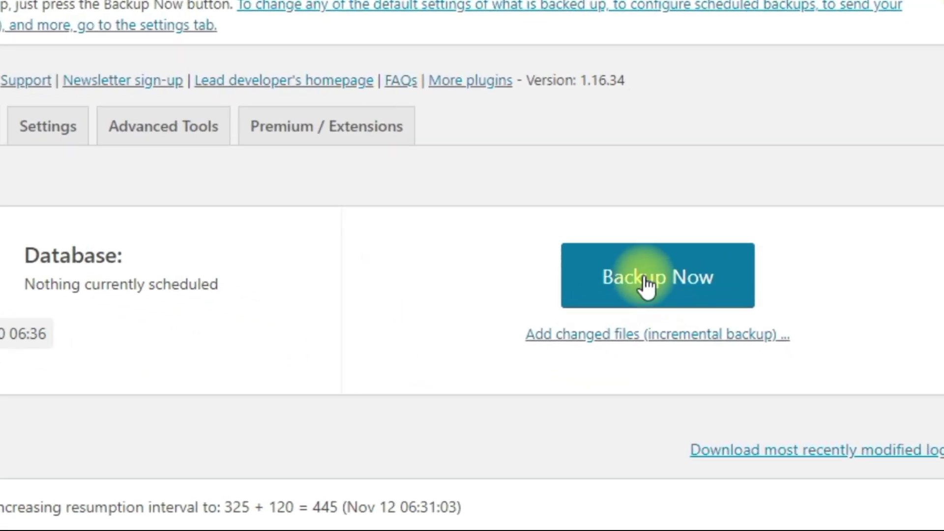
click(651, 291)
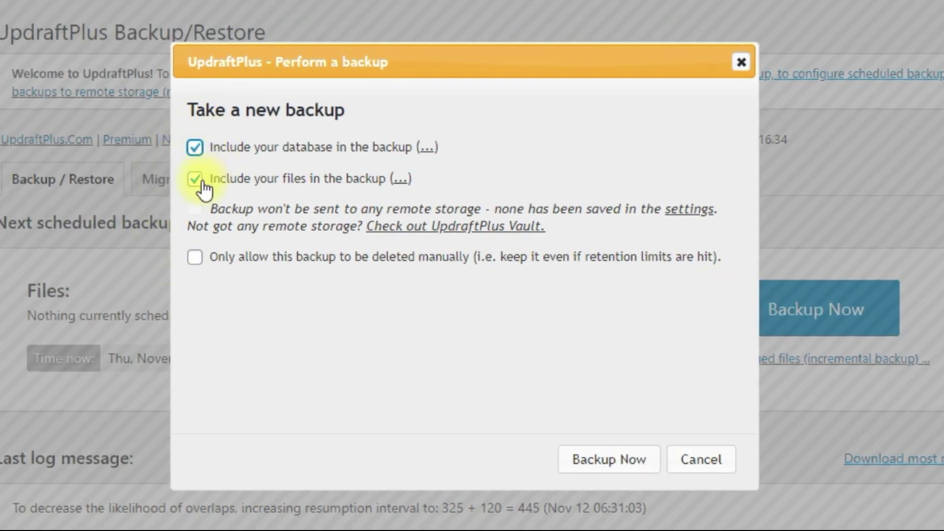
click(196, 257)
click(609, 457)
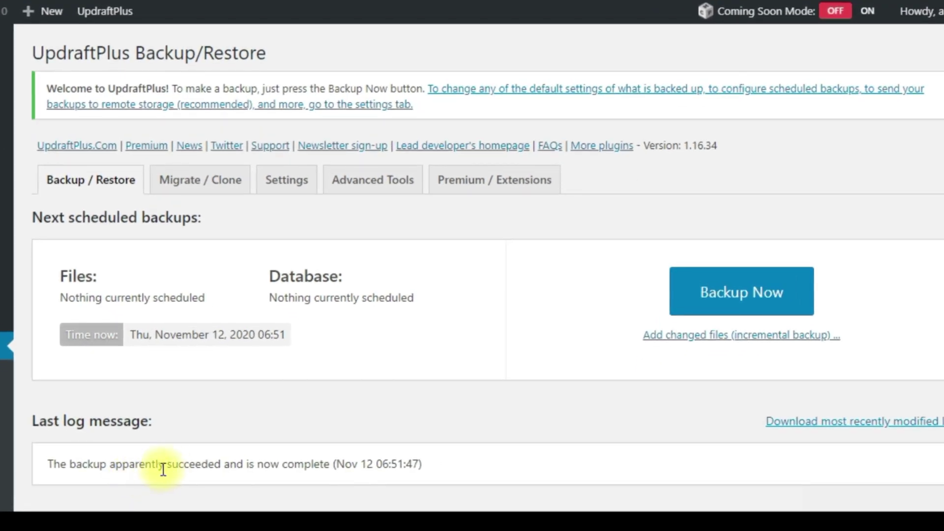
scroll(255, 454, down, 1)
scroll(266, 443, down, 4)
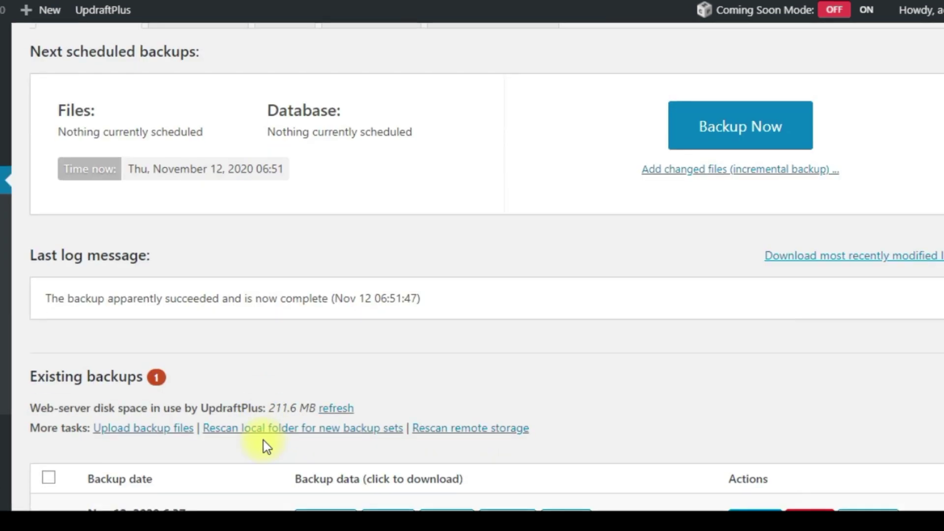
scroll(246, 393, down, 2)
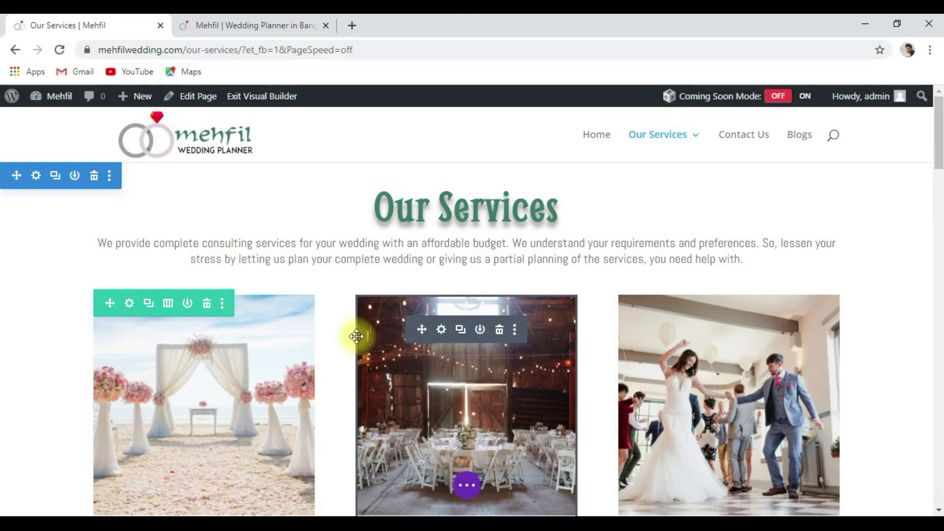
Step: Delete the Our Services section from the services page, save the page, and view it on the live site
click(94, 177)
click(467, 486)
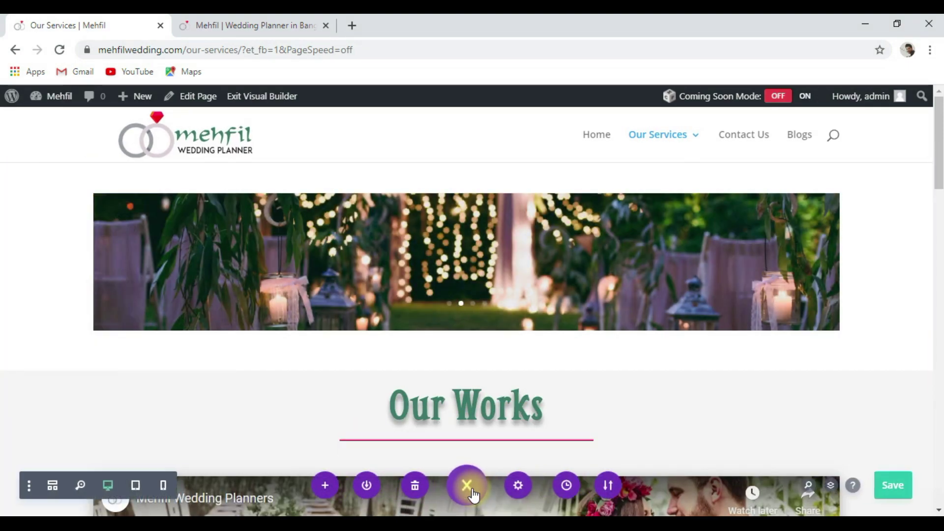
click(893, 485)
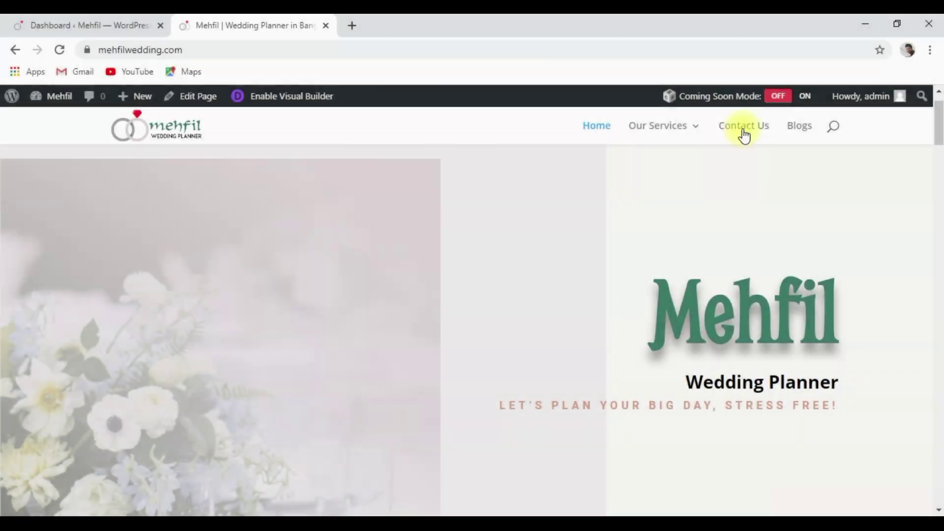
click(681, 130)
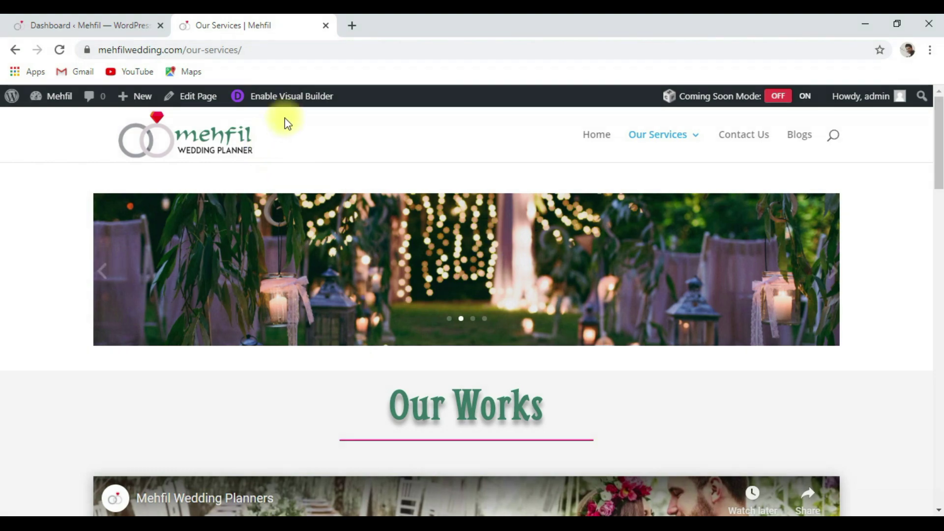
Step: Return to the WordPress admin and start restoring the existing backup from the UpdraftPlus plugin's settings
click(119, 30)
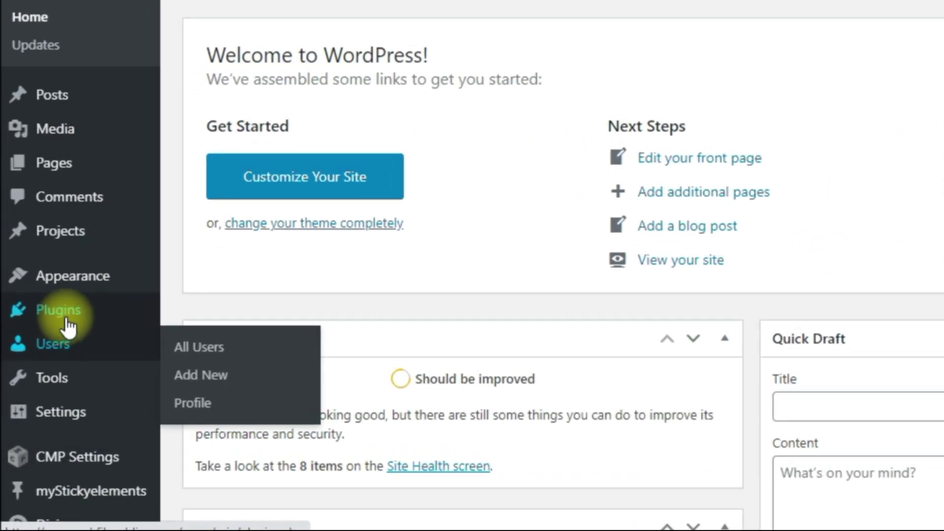
mouse_move(49, 363)
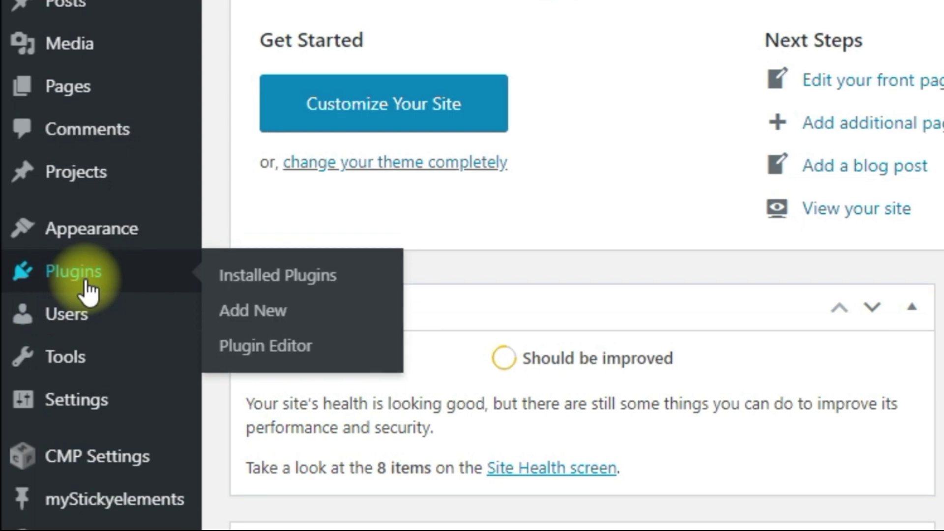
click(270, 277)
scroll(170, 359, down, 2)
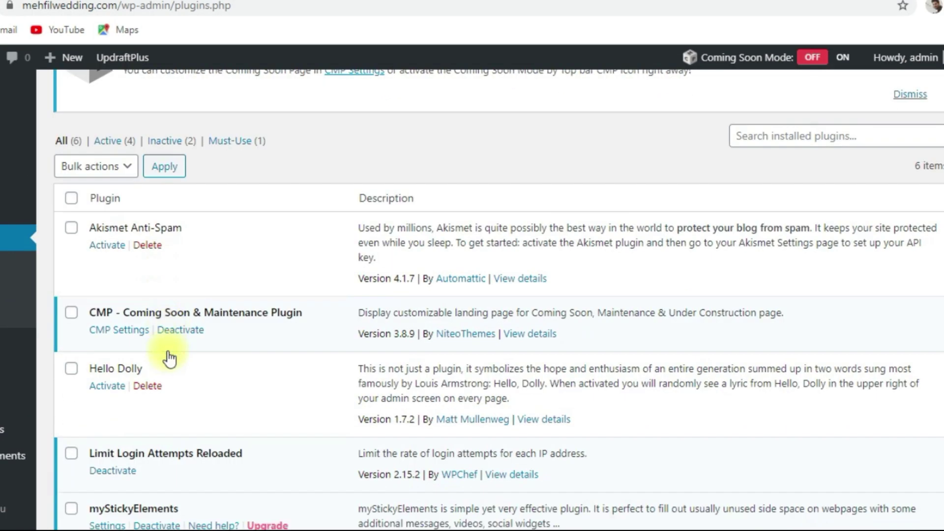
scroll(169, 359, down, 5)
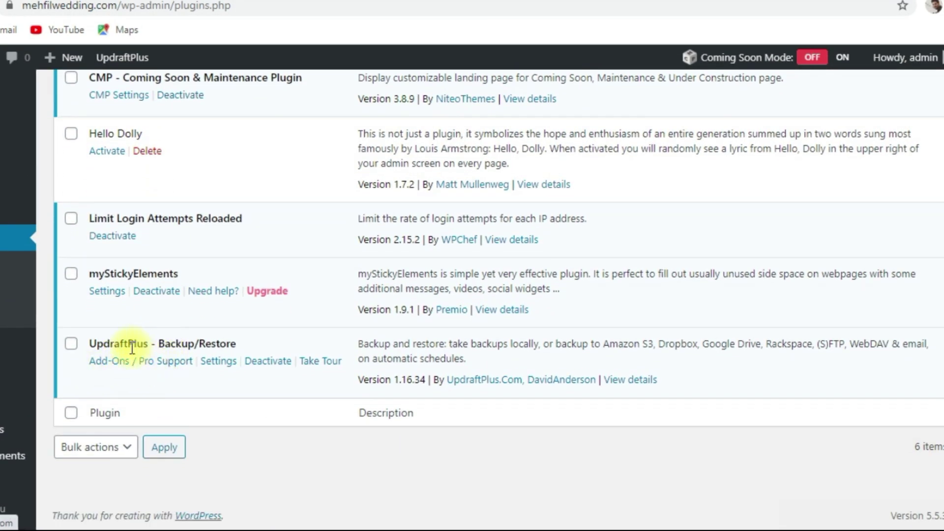
click(221, 361)
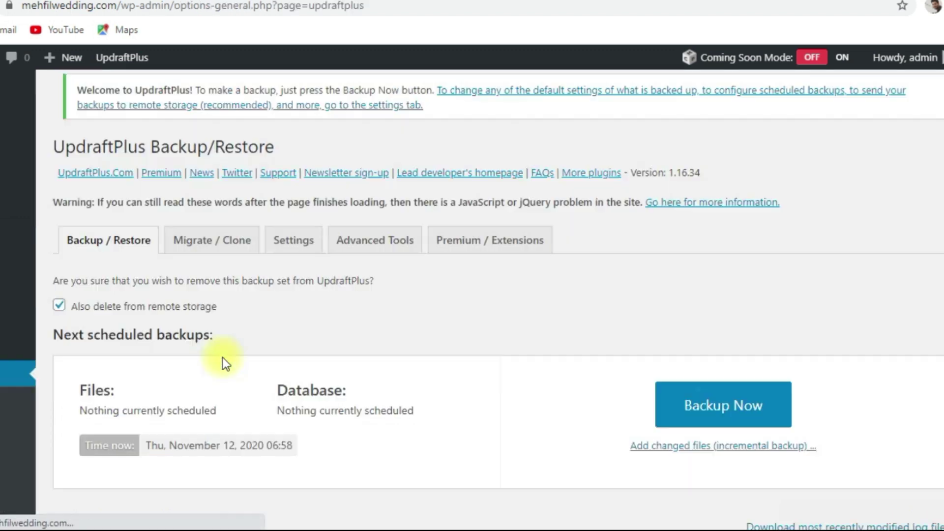
scroll(223, 358, down, 5)
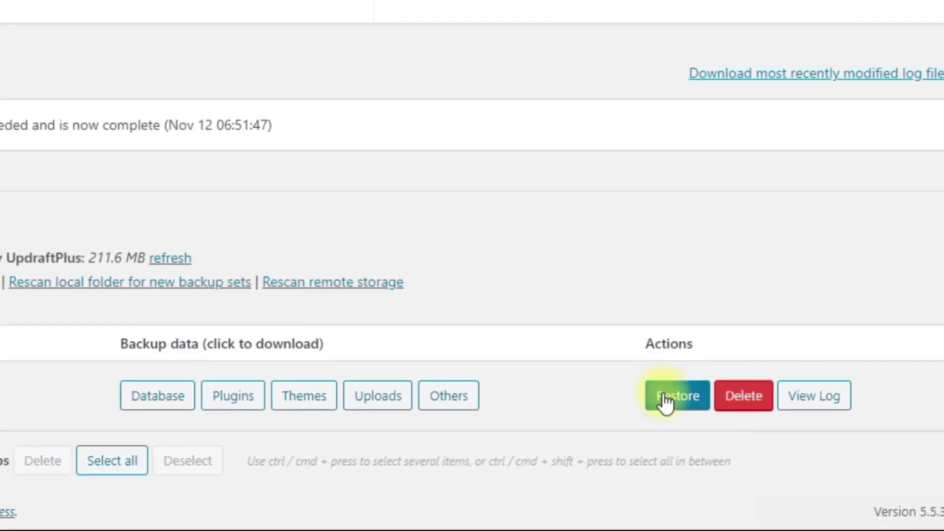
click(736, 425)
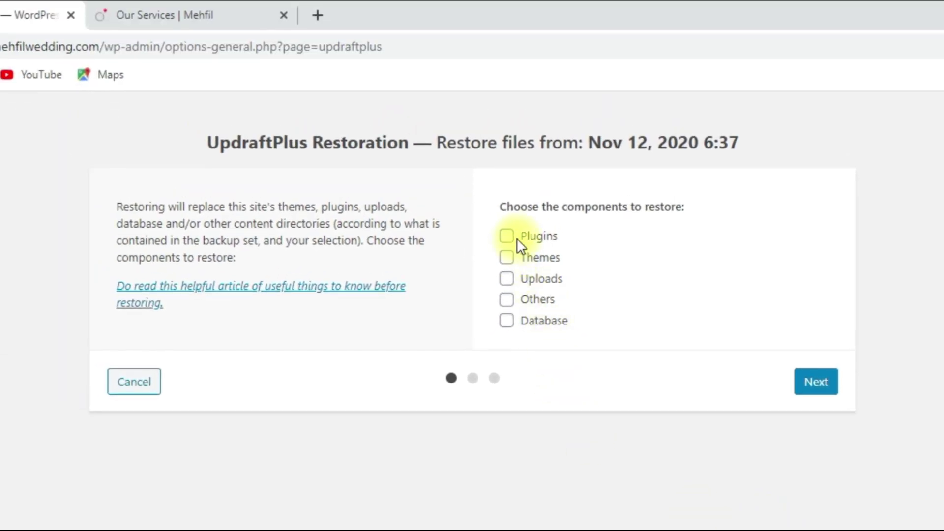
Step: Restore the Plugins, Themes, Uploads, Others and Database components from the backup, and return to the UpdraftPlus configuration
click(372, 104)
click(506, 257)
click(507, 278)
click(506, 299)
click(506, 320)
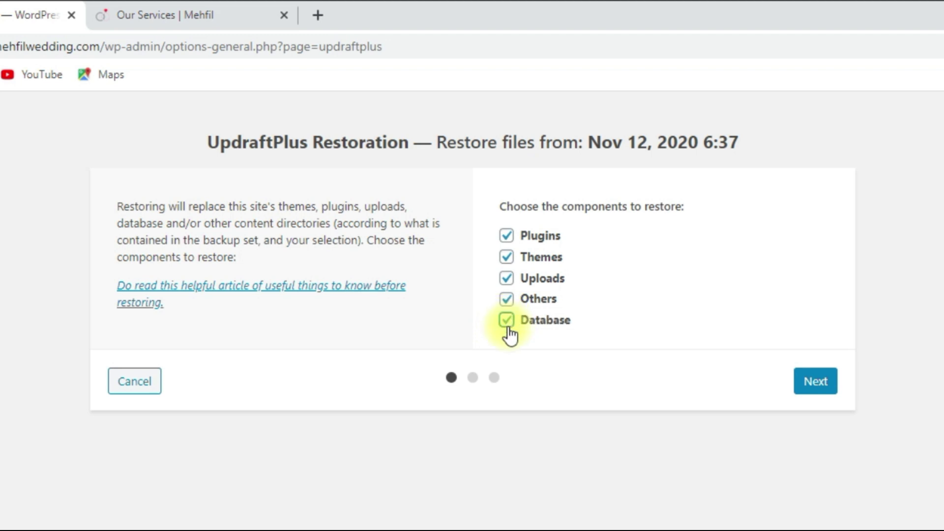
click(824, 382)
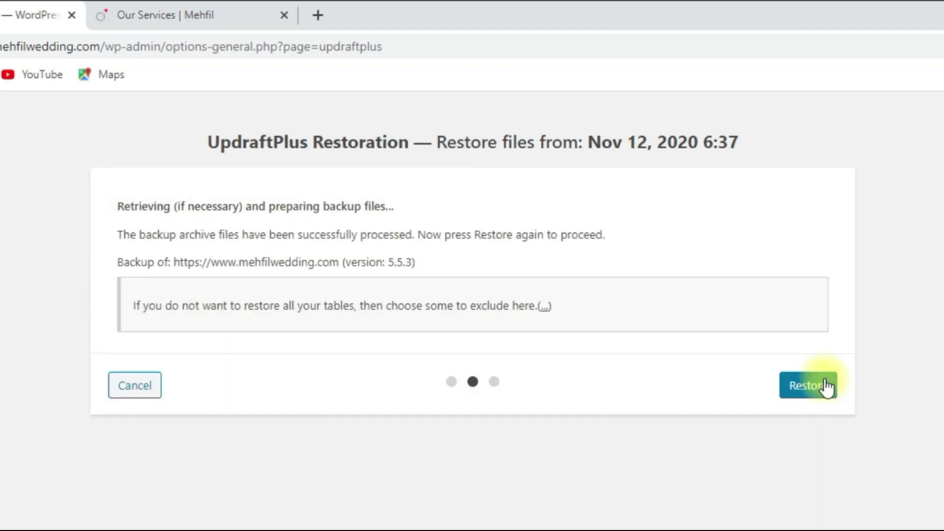
click(814, 394)
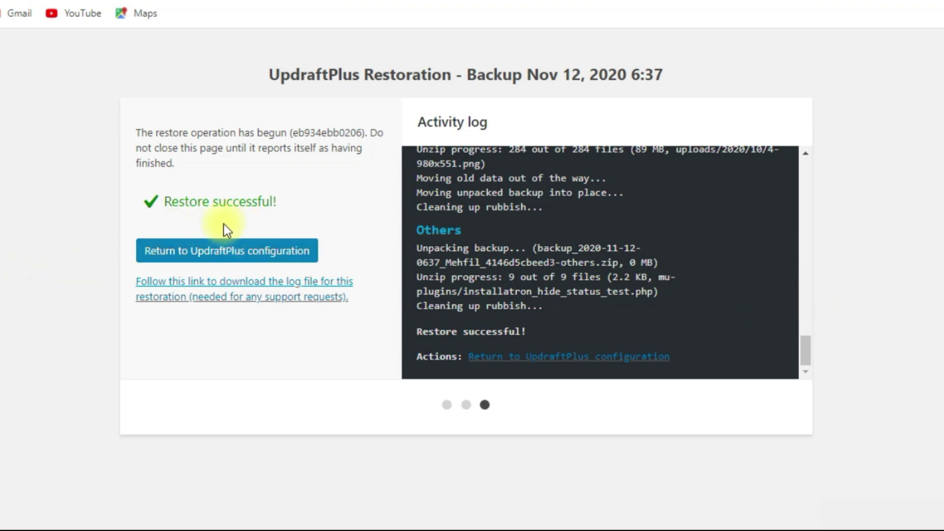
click(236, 252)
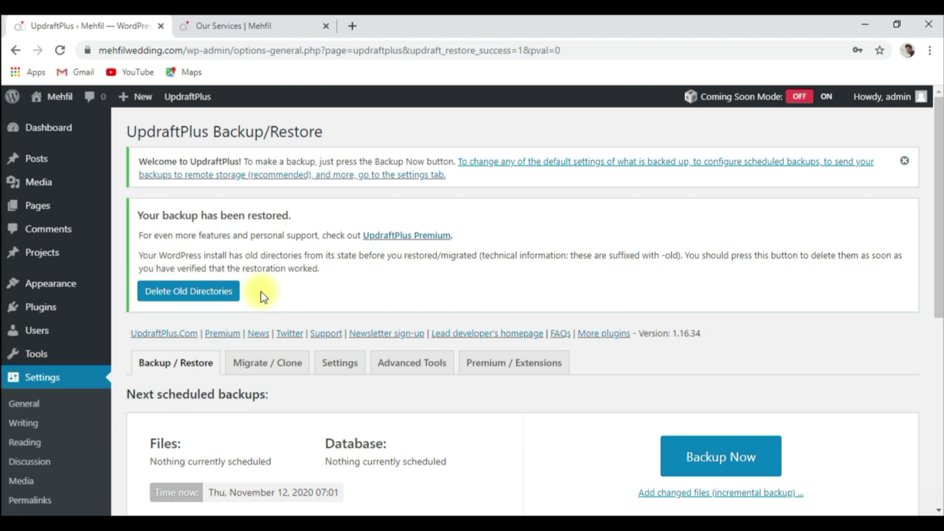
Step: Reload the live Our Services page and examine whether its deleted section is restored
click(295, 22)
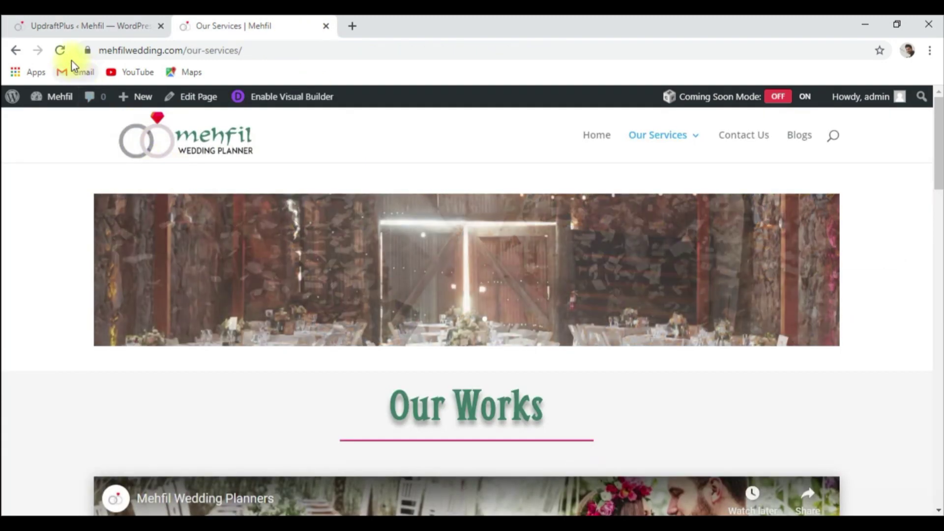
click(60, 50)
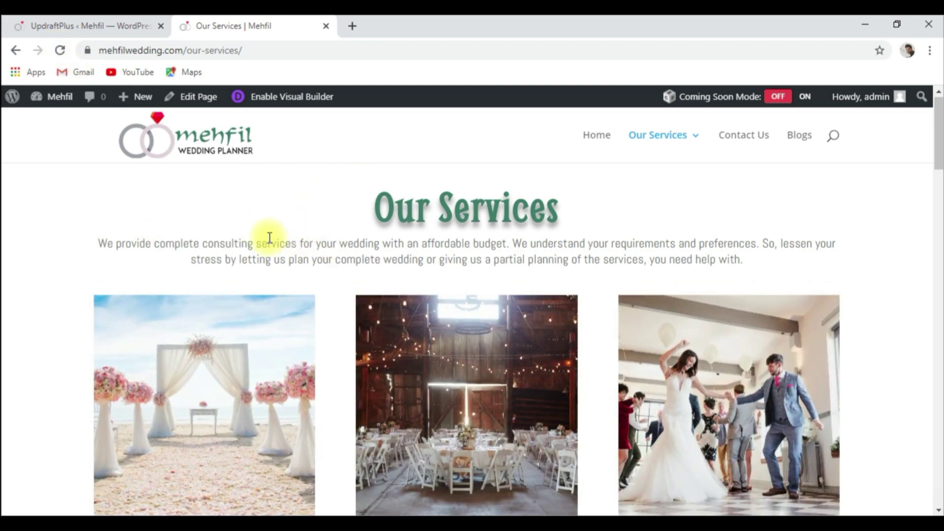
scroll(271, 255, down, 6)
scroll(271, 295, up, 6)
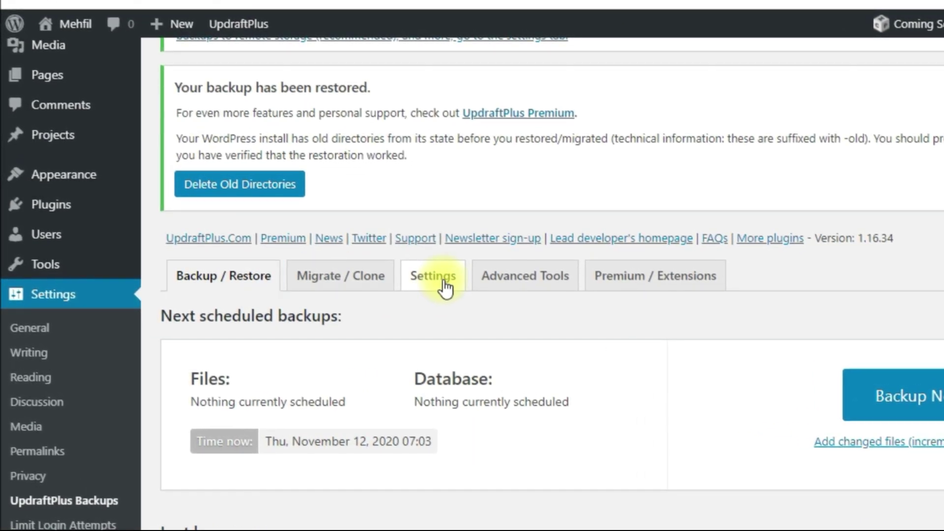
Step: In the UpdraftPlus settings, schedule the files backup weekly and retain 3 scheduled backups
click(393, 294)
scroll(420, 290, down, 2)
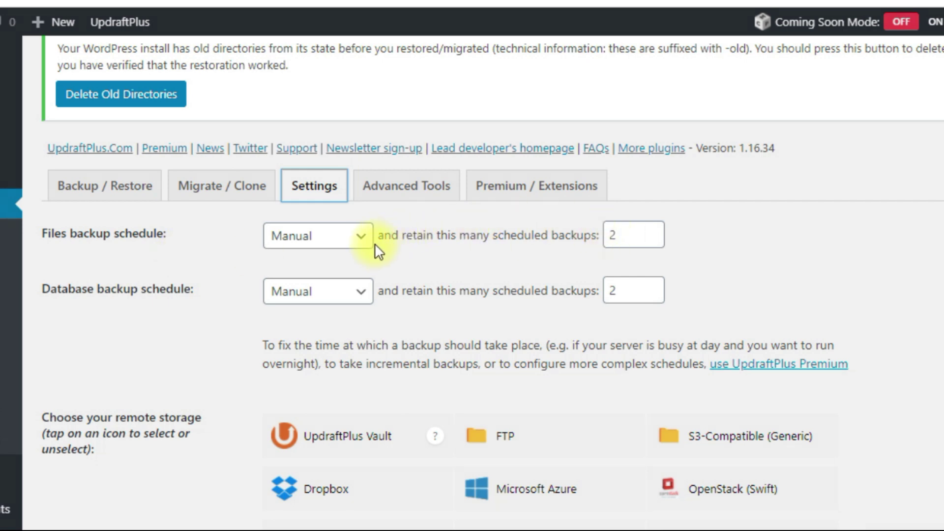
click(362, 238)
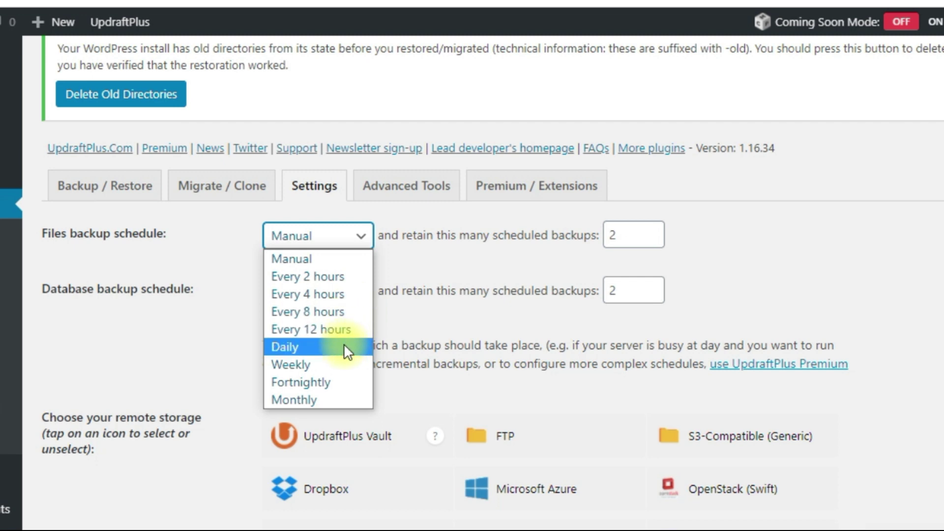
click(334, 358)
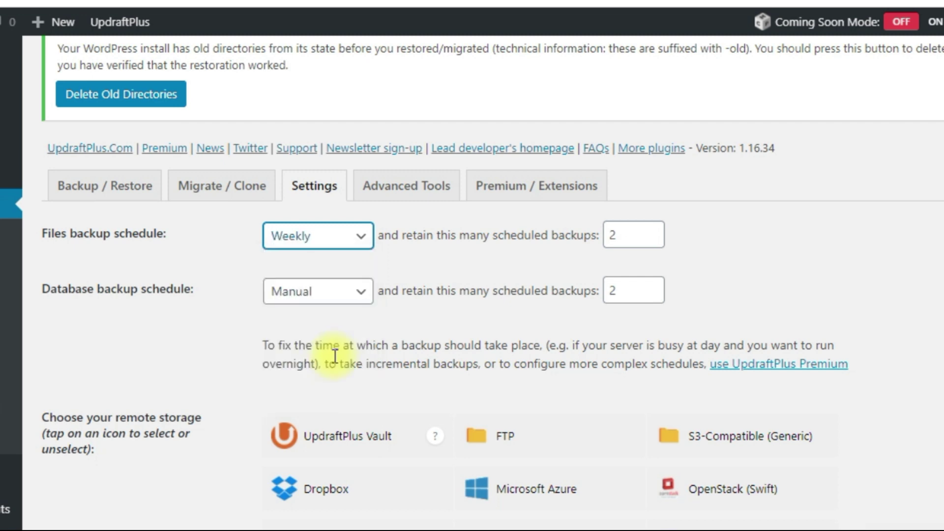
click(650, 231)
Step: Schedule the database backup weekly and retain 3 scheduled backups
click(351, 293)
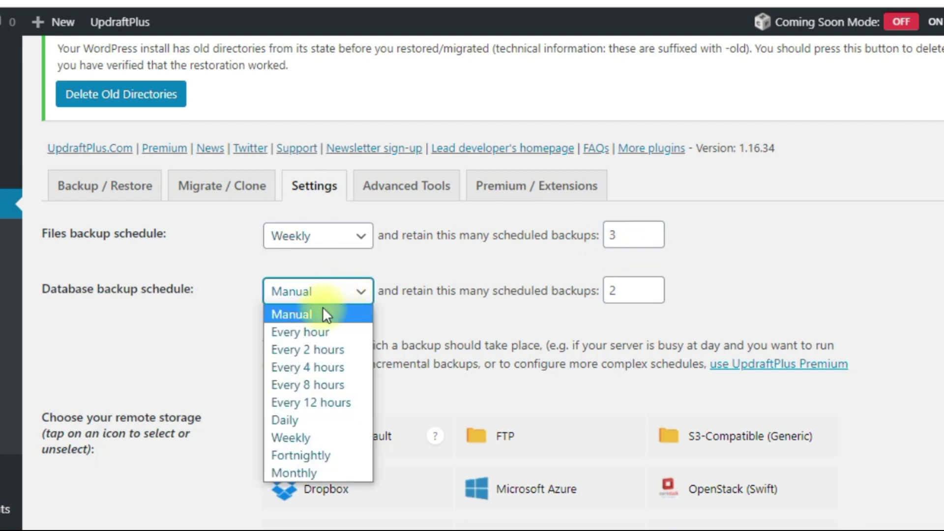
click(293, 439)
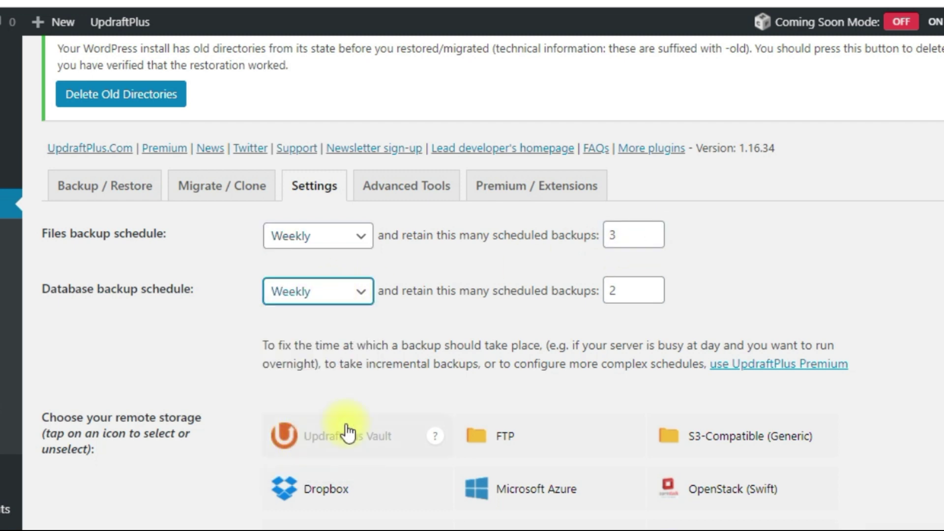
click(652, 287)
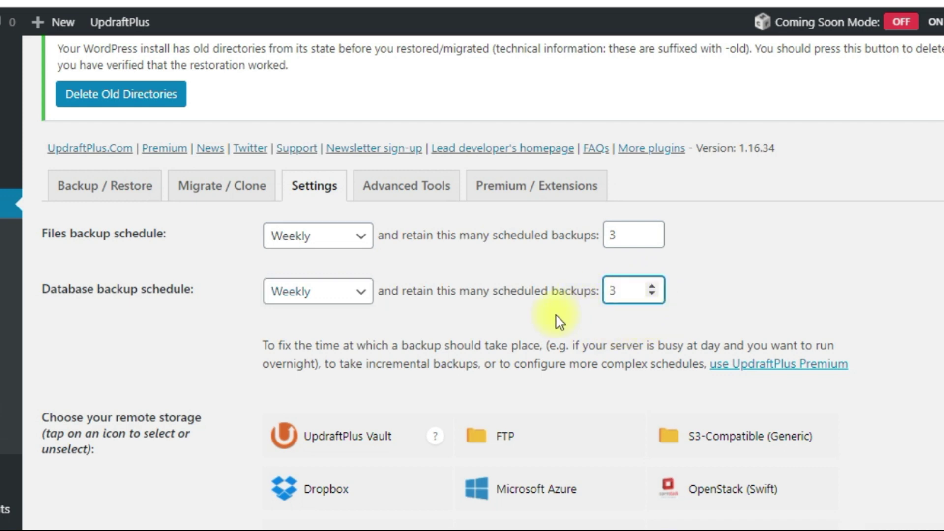
scroll(536, 319, down, 2)
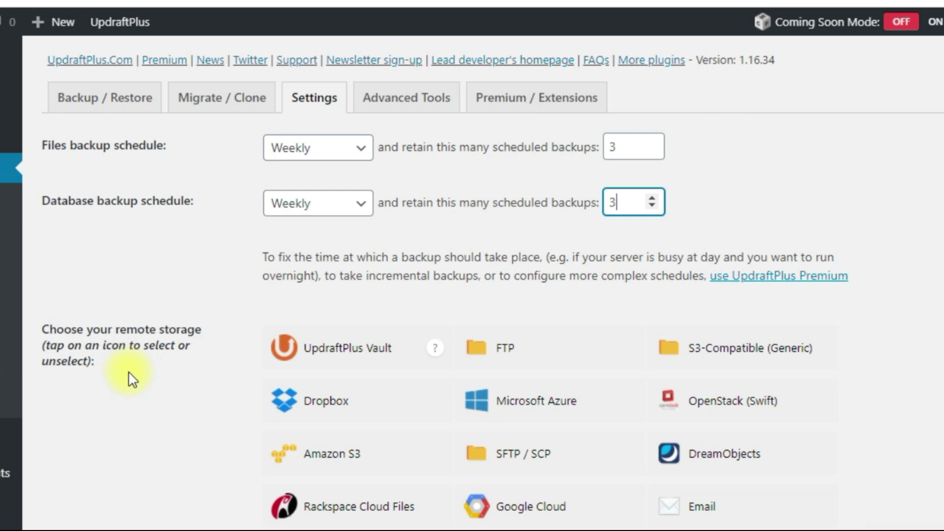
Step: Choose Google Drive as the remote storage for the backups and save the changed UpdraftPlus settings
scroll(104, 411, down, 3)
scroll(106, 409, down, 1)
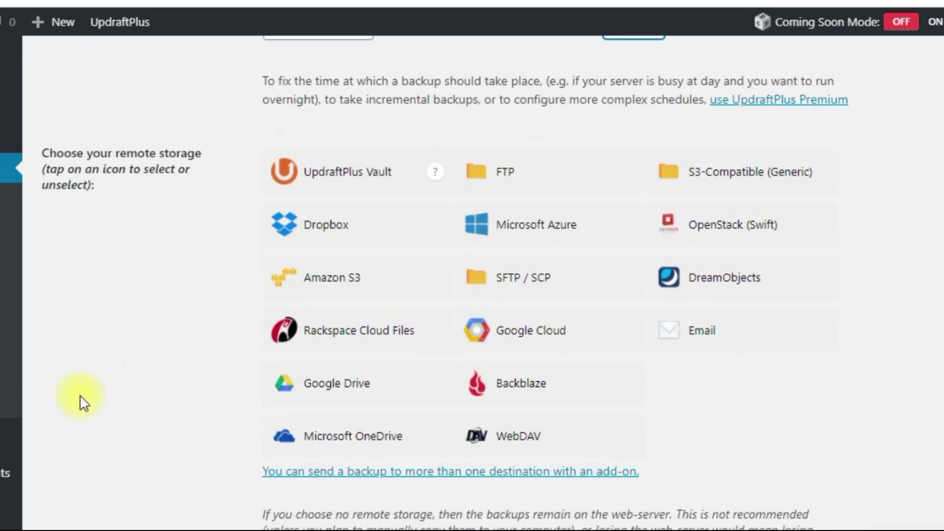
click(356, 397)
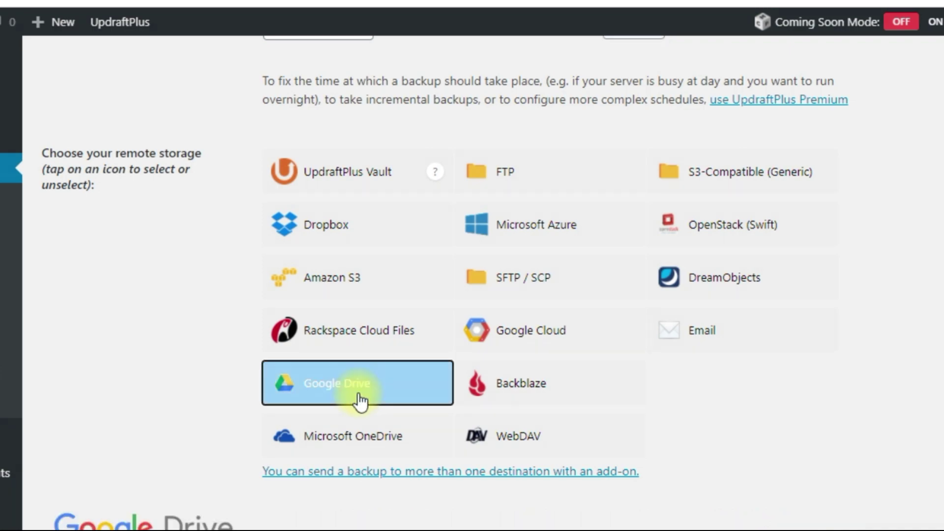
scroll(354, 398, down, 10)
scroll(349, 395, down, 15)
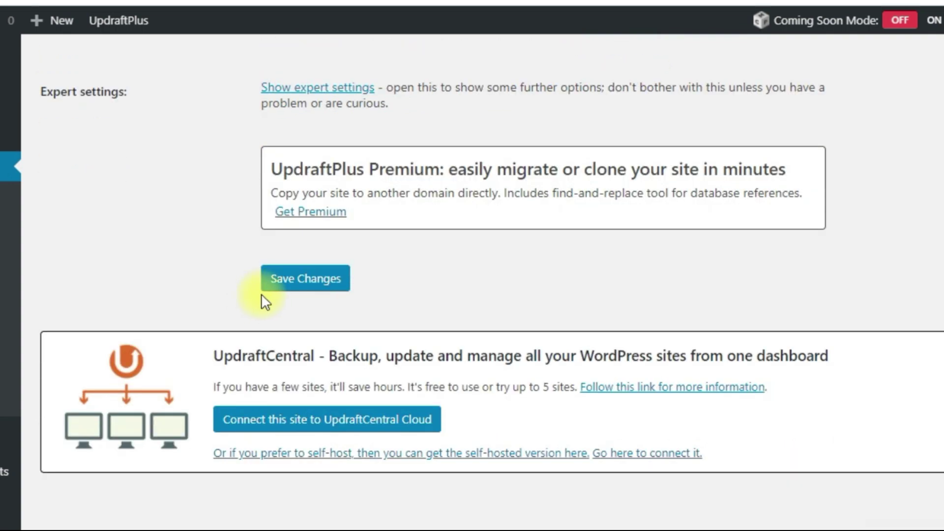
click(319, 279)
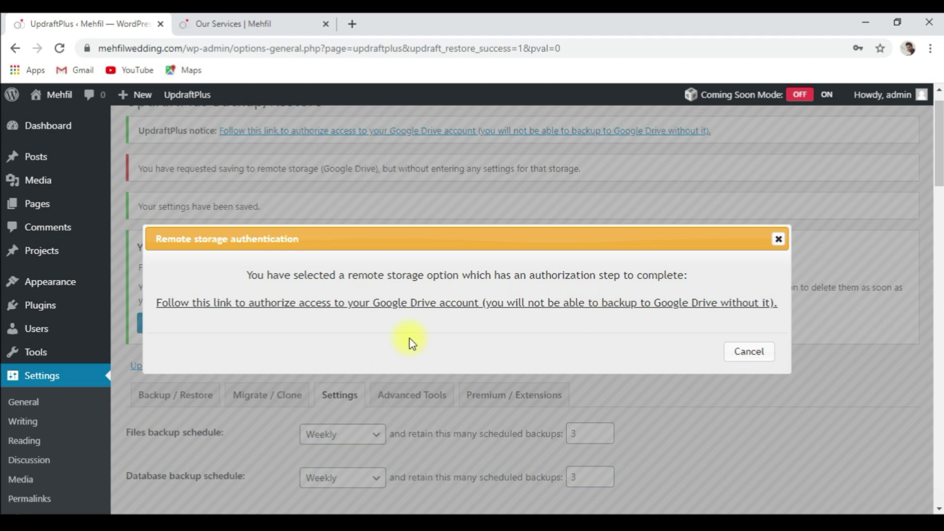
Step: Authorize UpdraftPlus to access Google Drive with the listed Google account, allow the requested permissions, and complete the setup
click(471, 308)
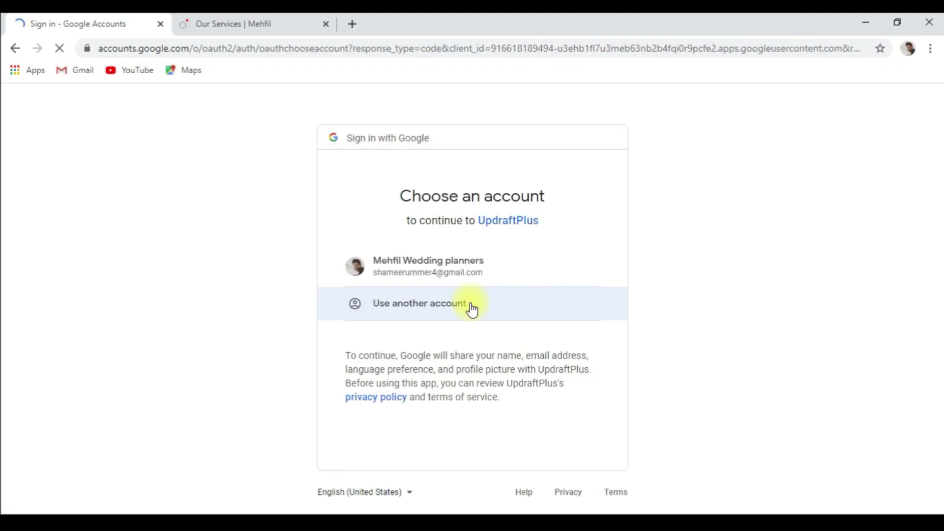
click(483, 273)
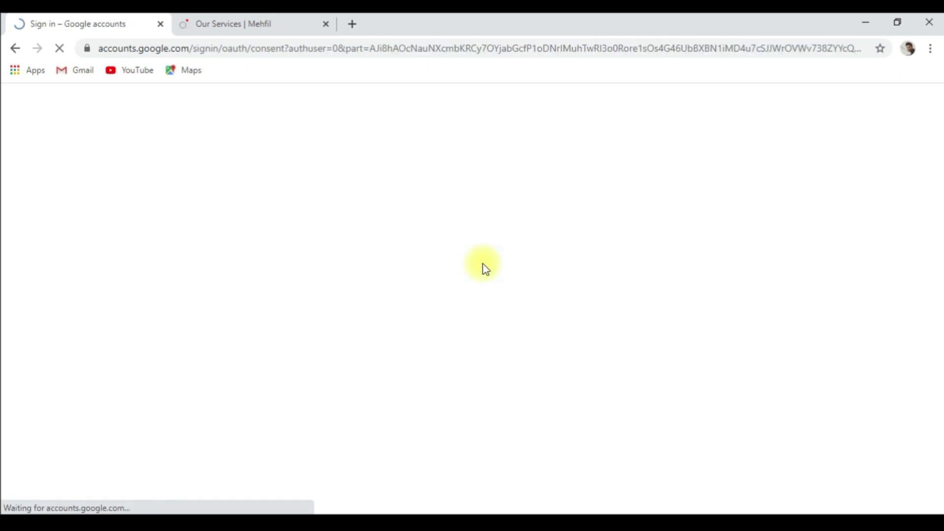
scroll(486, 200, down, 2)
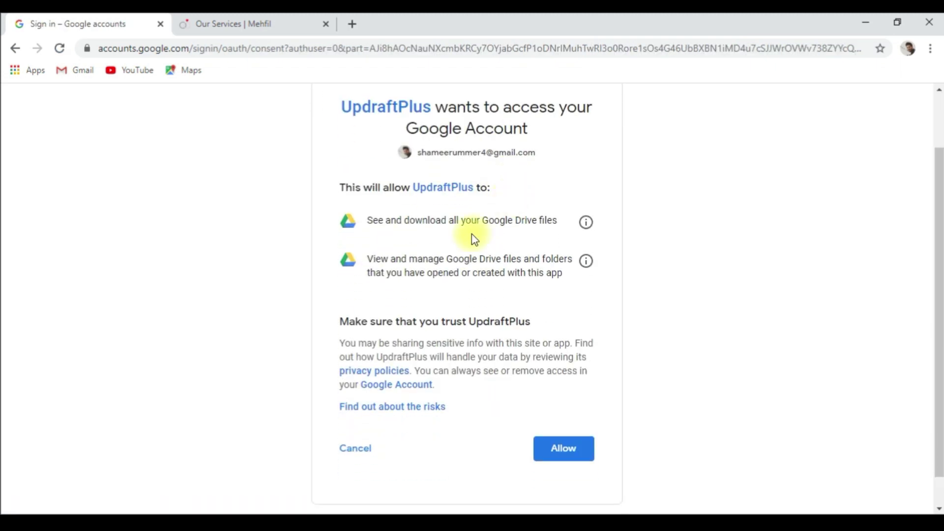
click(557, 452)
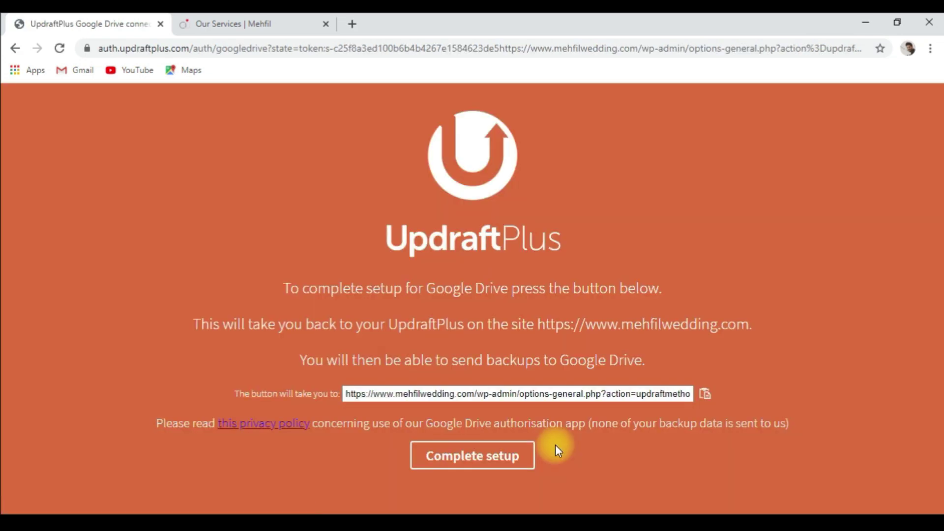
click(488, 451)
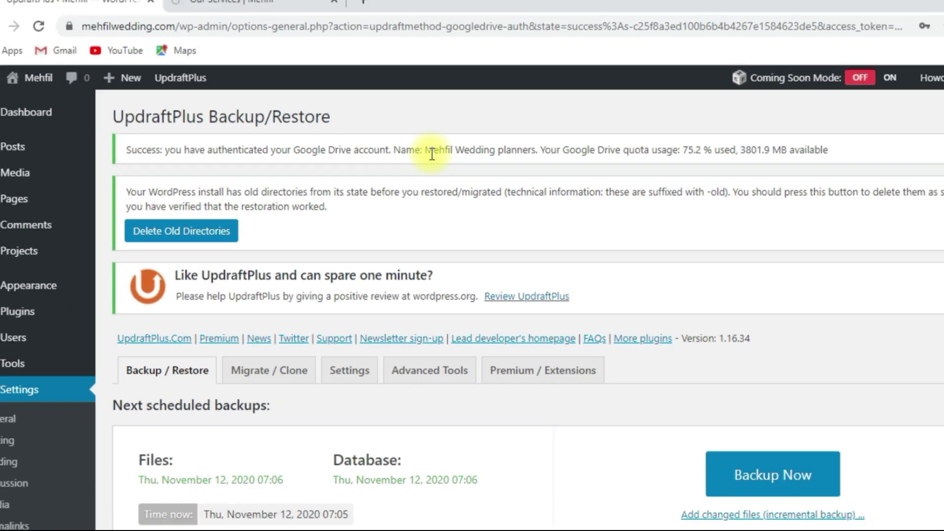
Step: Review the backup schedules and Google Drive storage settings, and examine the next scheduled backups and the existing backup's actions
scroll(352, 249, down, 7)
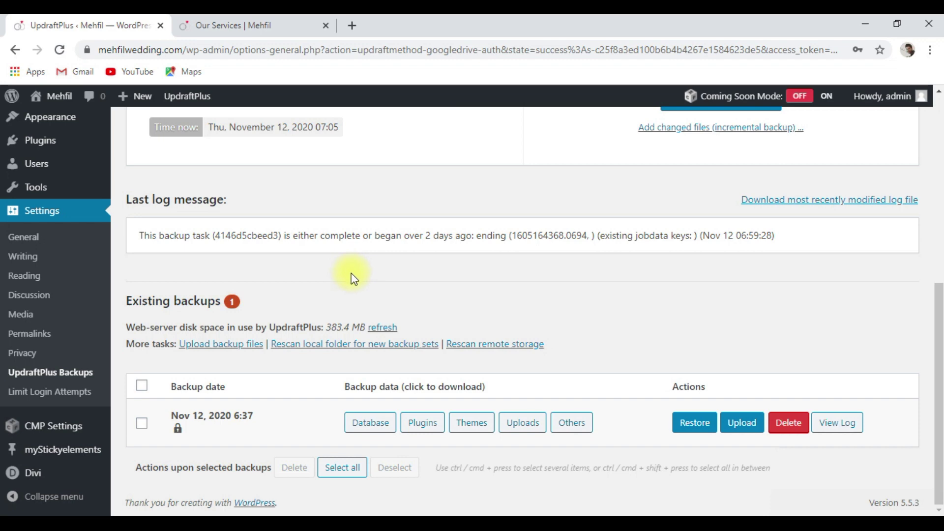
scroll(358, 282, up, 8)
click(344, 277)
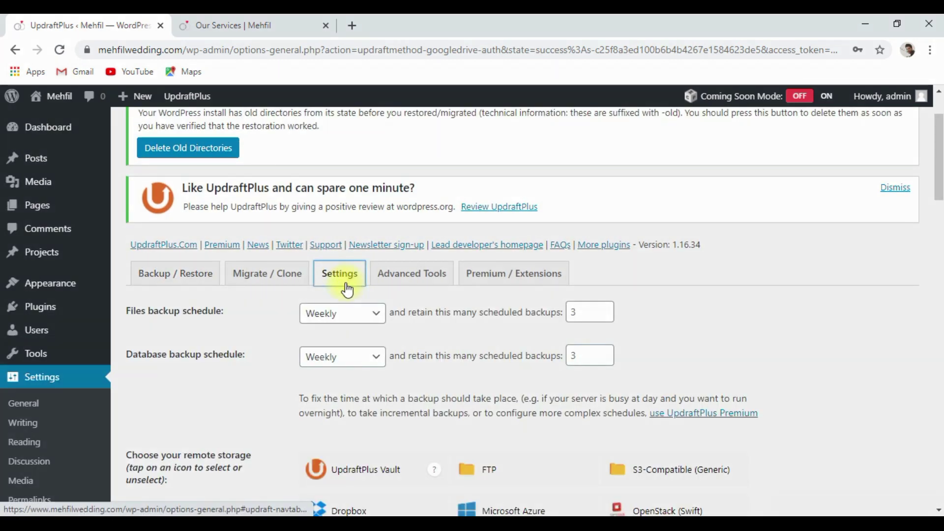
scroll(344, 290, down, 8)
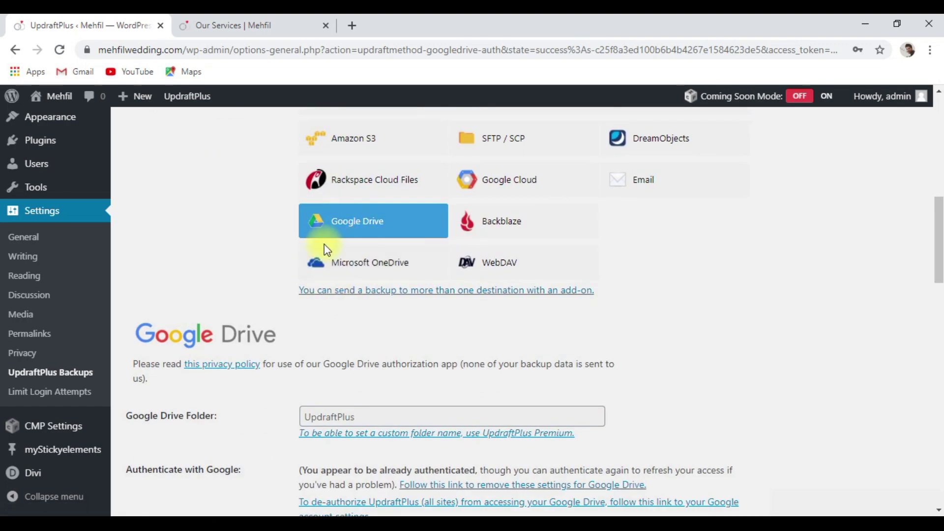
scroll(726, 367, up, 10)
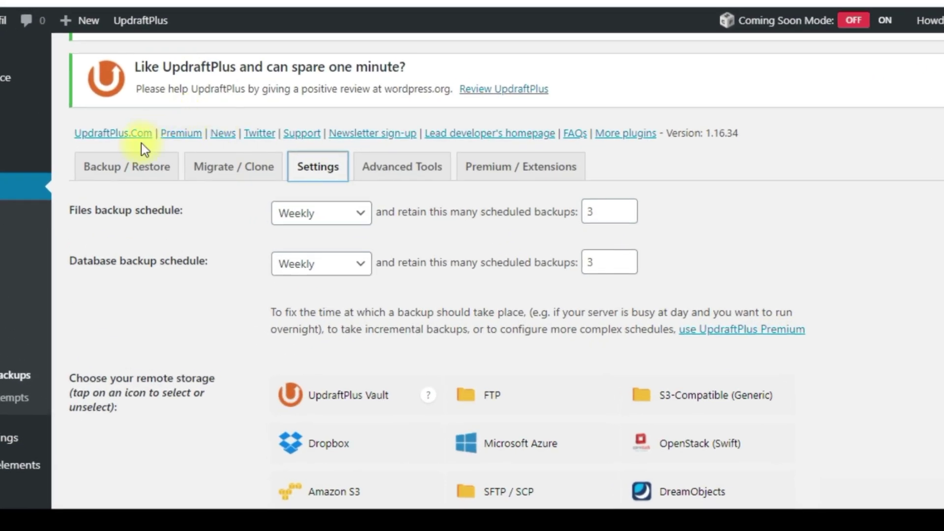
click(173, 208)
scroll(329, 228, down, 3)
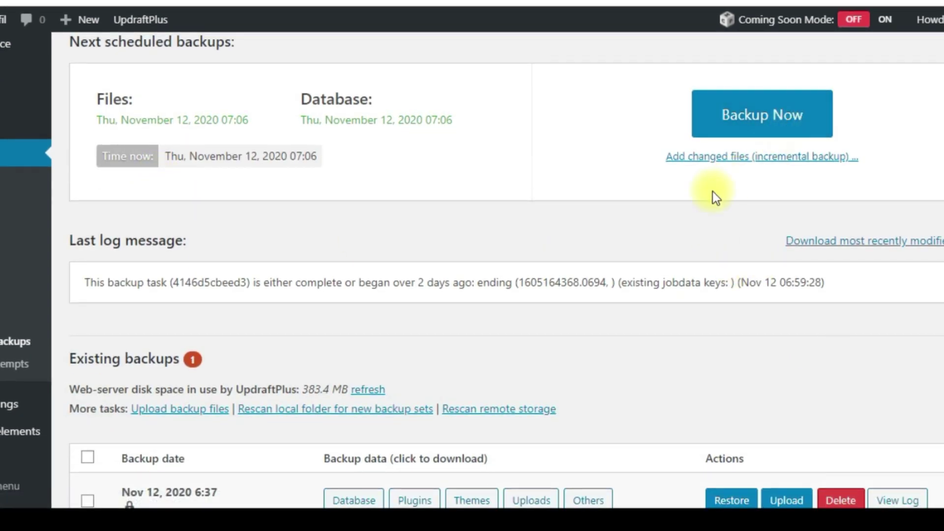
scroll(713, 191, down, 2)
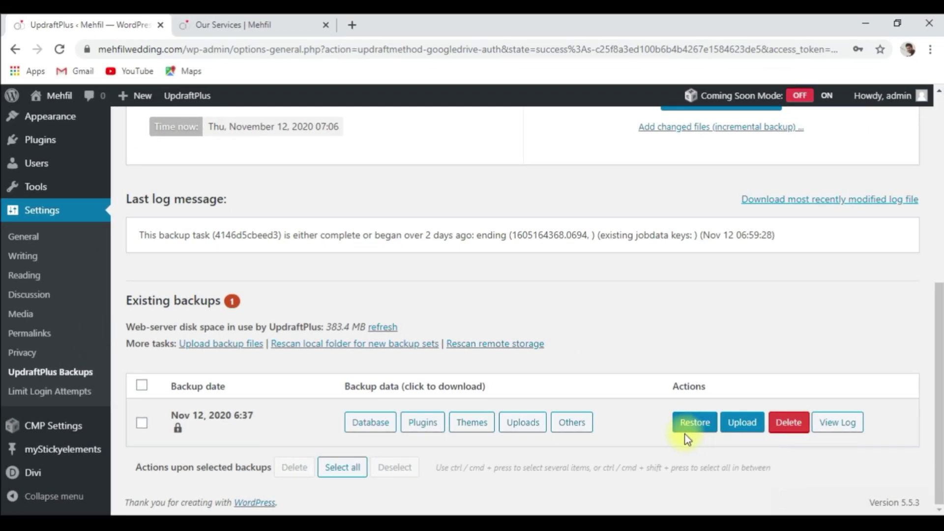
scroll(685, 435, up, 4)
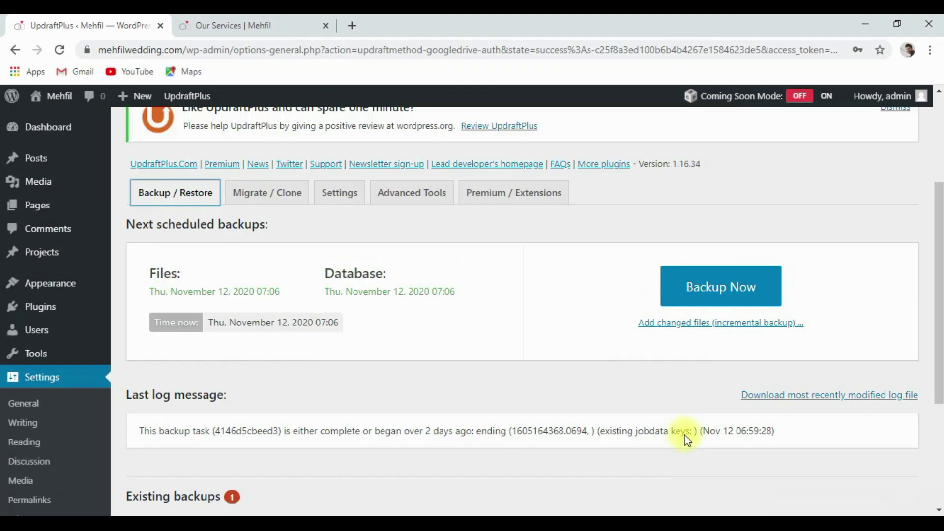